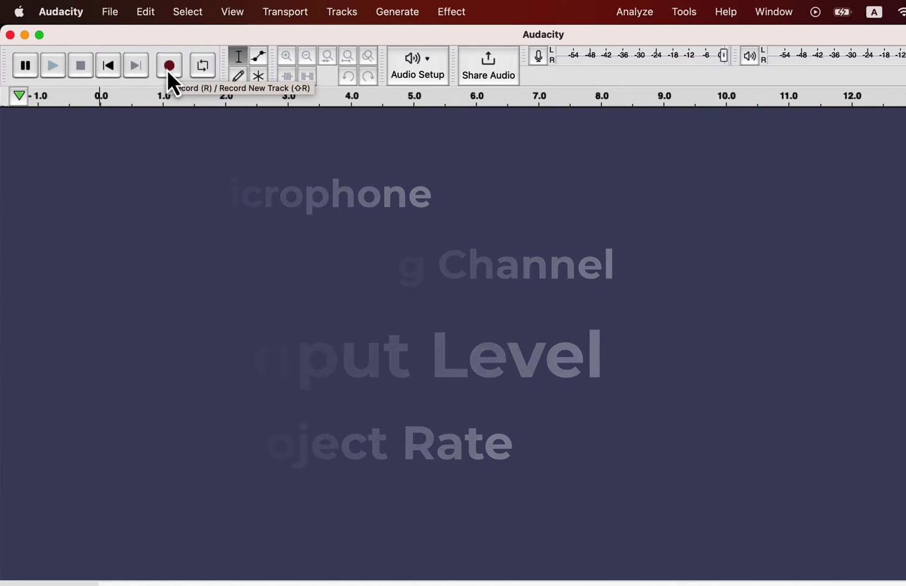
- Choose Scarlett 2i2 USB as the recording device under Audio Setup, then reopen the menu to confirm it
{"action": "left_click", "coordinate": [420, 57]}
{"action": "mouse_move", "coordinate": [429, 143]}
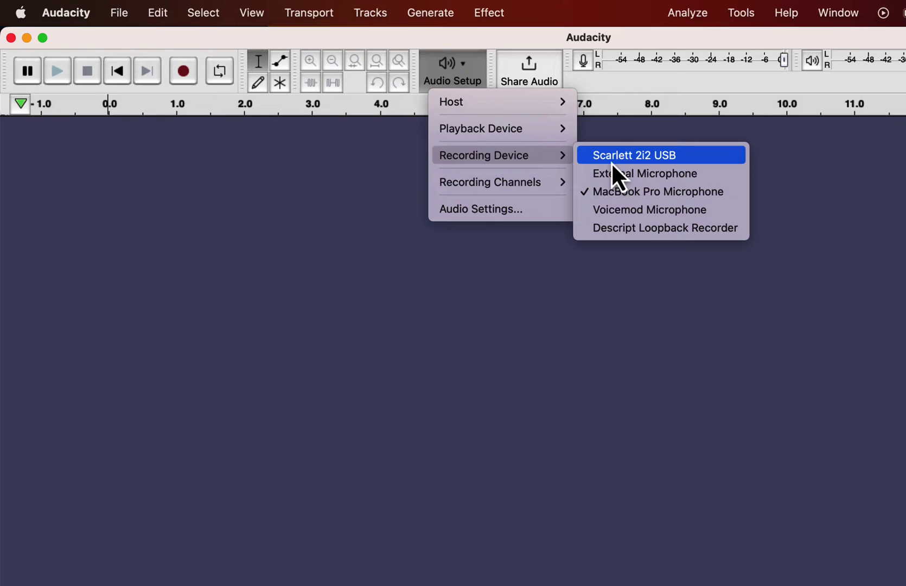
{"action": "left_click", "coordinate": [611, 159]}
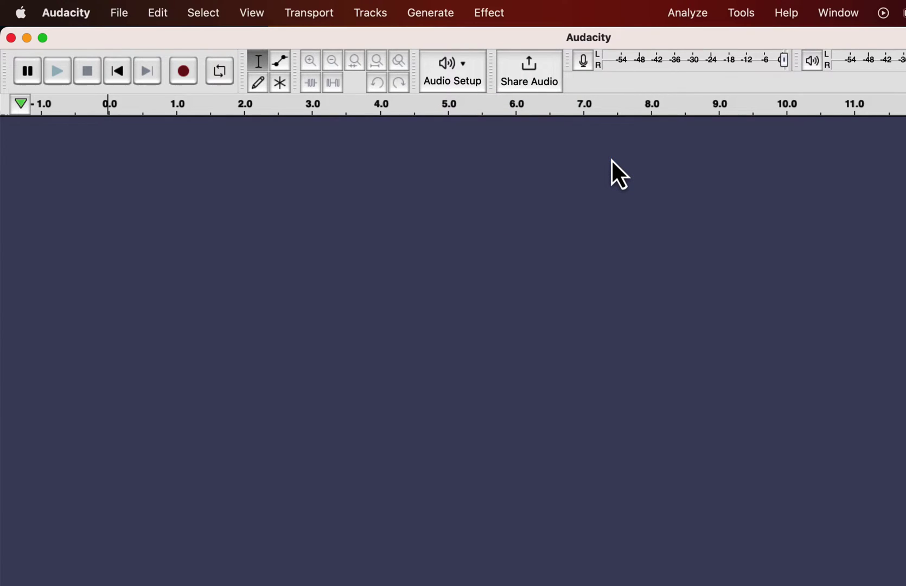
{"action": "left_click", "coordinate": [464, 79]}
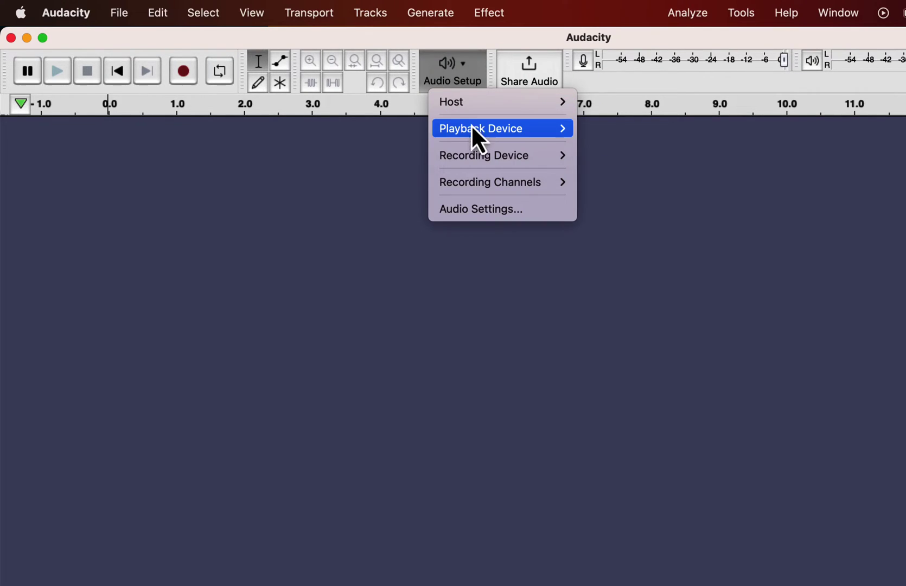
{"action": "mouse_move", "coordinate": [476, 151]}
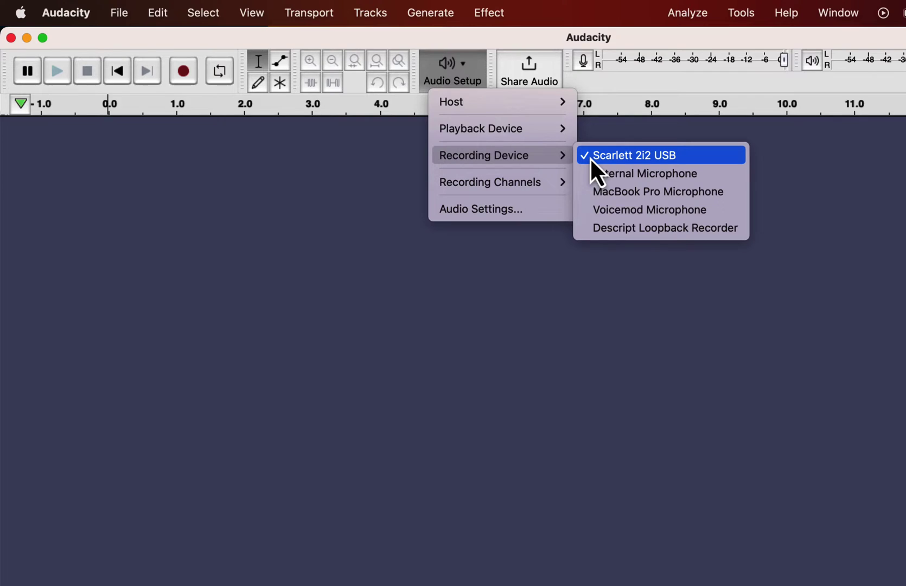
- Show the Device Toolbar via View > Toolbars
{"action": "left_click", "coordinate": [361, 169]}
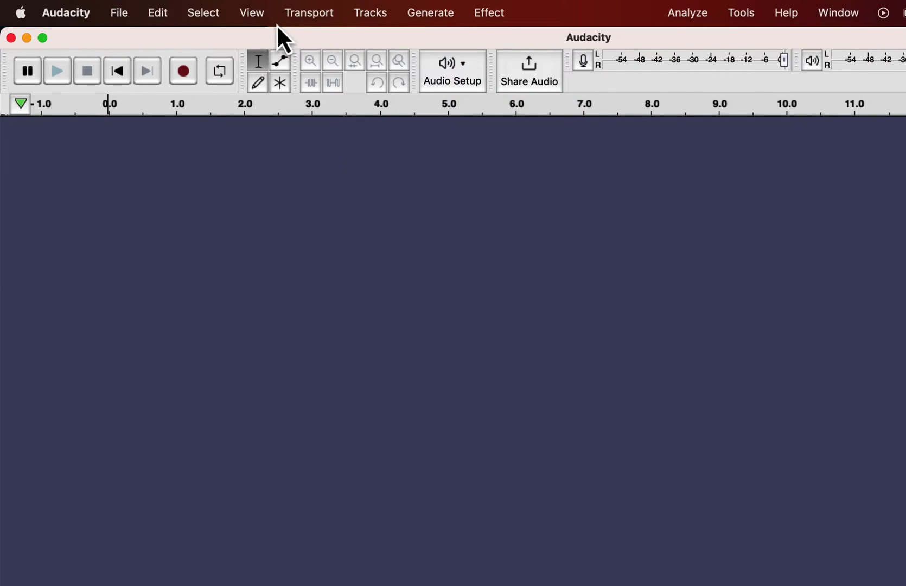
{"action": "left_click", "coordinate": [261, 14]}
{"action": "mouse_move", "coordinate": [278, 207]}
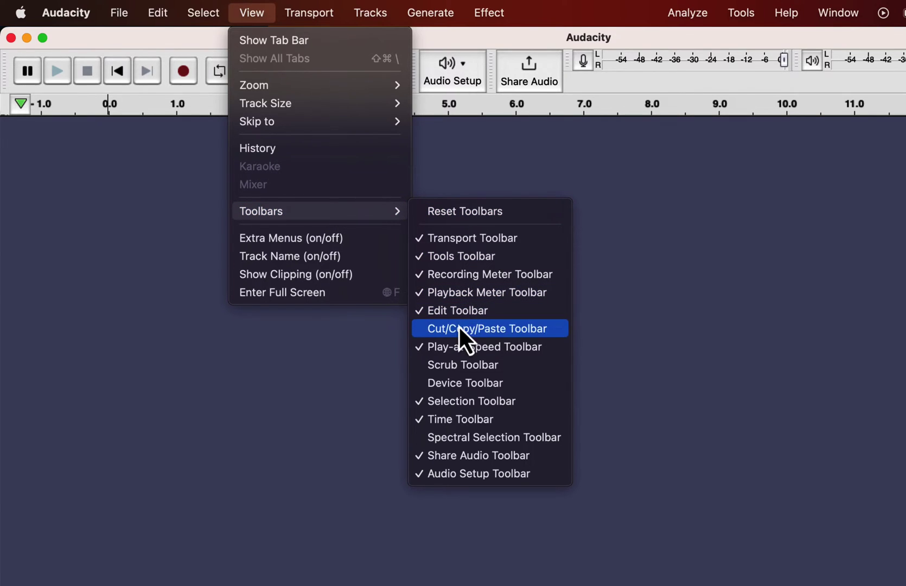
{"action": "left_click", "coordinate": [423, 384]}
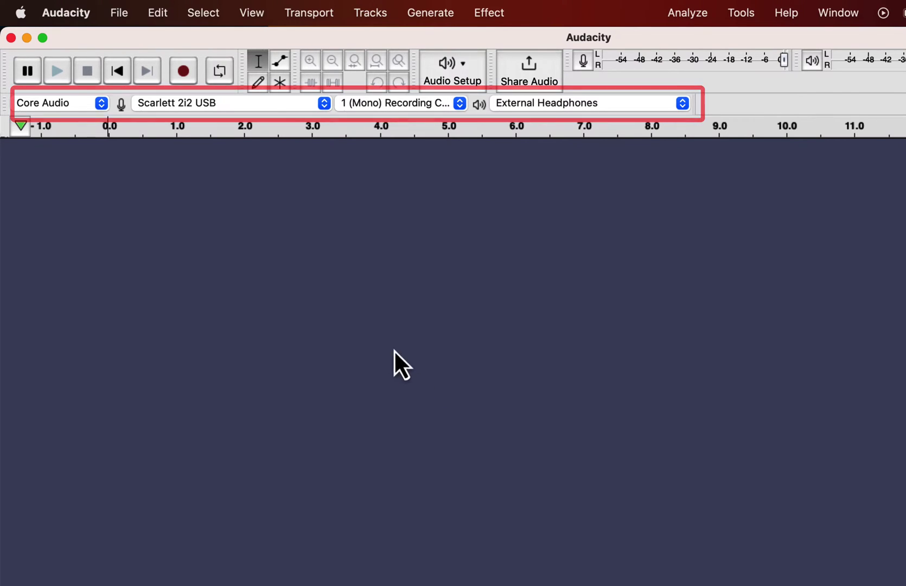
- Try External Microphone and MacBook Pro Microphone, return to Scarlett 2i2 USB, then rescan audio devices
{"action": "left_click", "coordinate": [238, 107]}
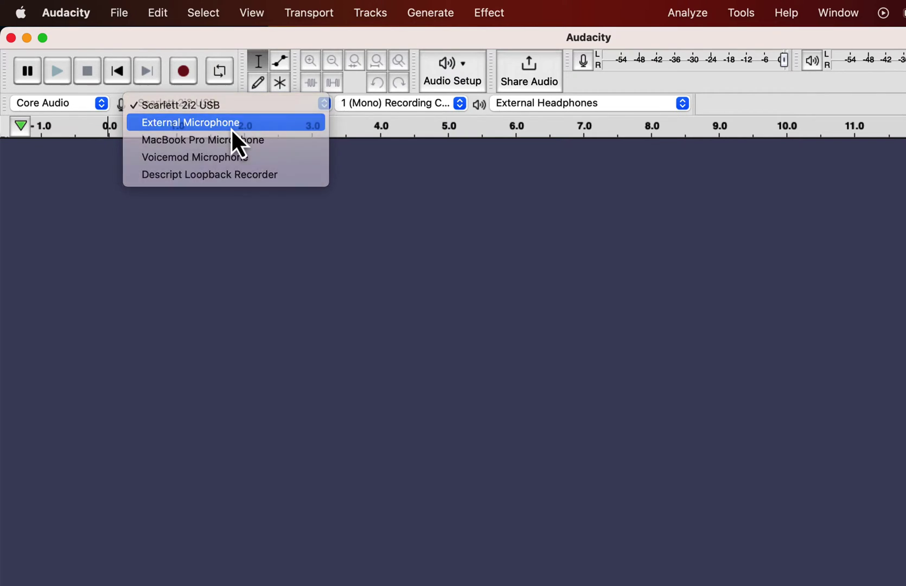
{"action": "left_click", "coordinate": [231, 125]}
{"action": "left_click", "coordinate": [223, 105]}
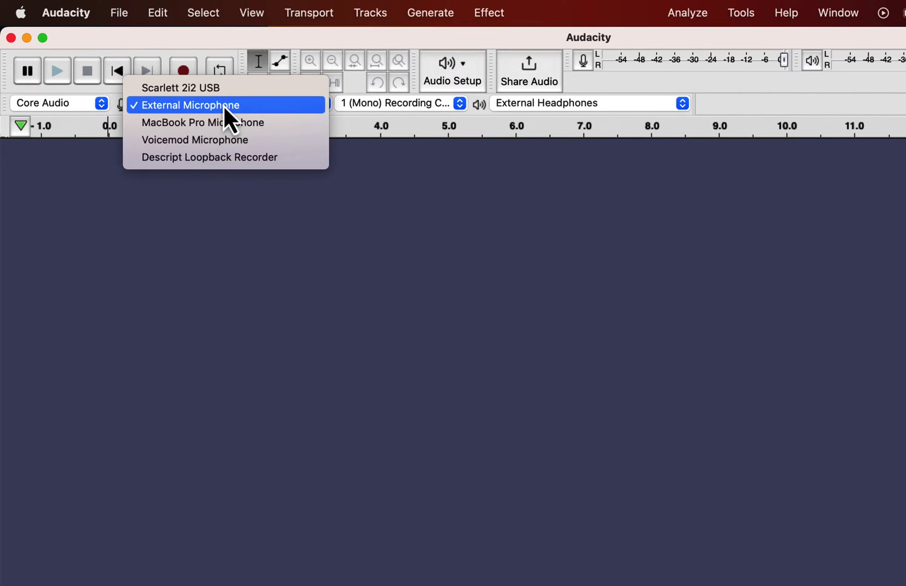
{"action": "left_click", "coordinate": [219, 128]}
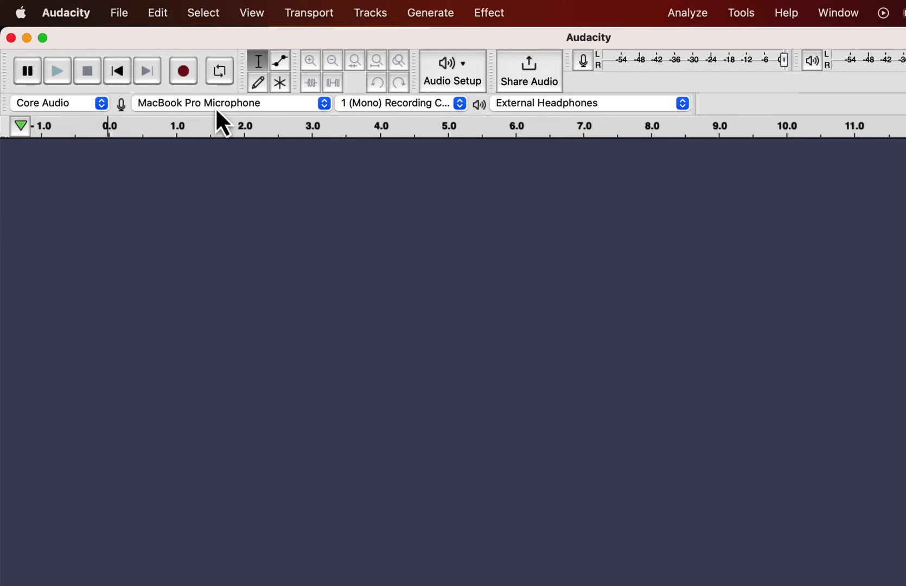
{"action": "left_click", "coordinate": [215, 106]}
{"action": "left_click", "coordinate": [206, 74]}
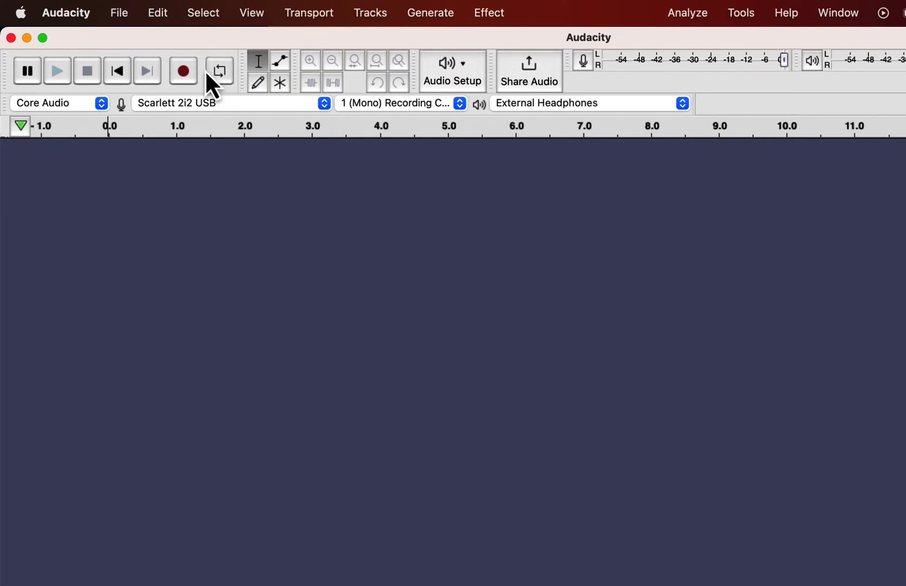
{"action": "left_click", "coordinate": [207, 104]}
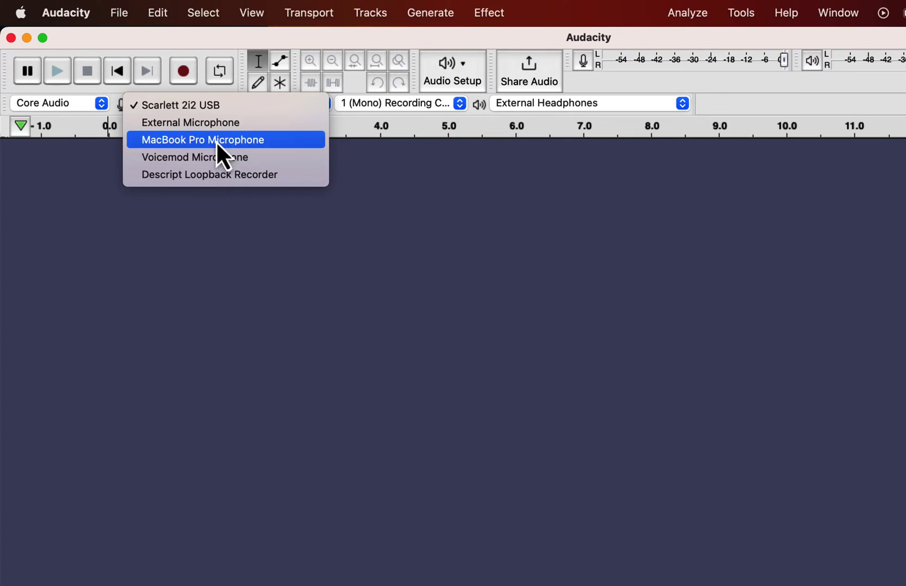
{"action": "left_click", "coordinate": [303, 14]}
{"action": "left_click", "coordinate": [302, 14]}
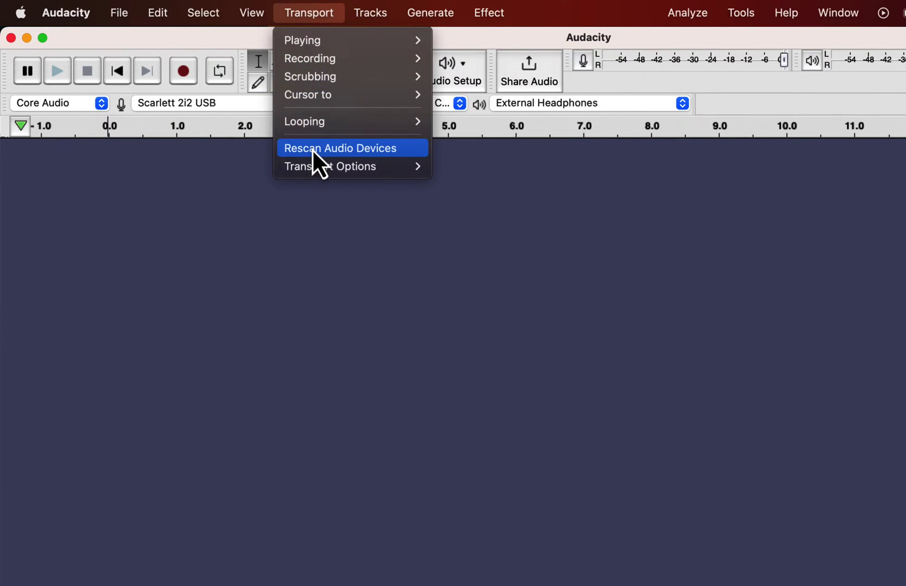
{"action": "left_click", "coordinate": [398, 150]}
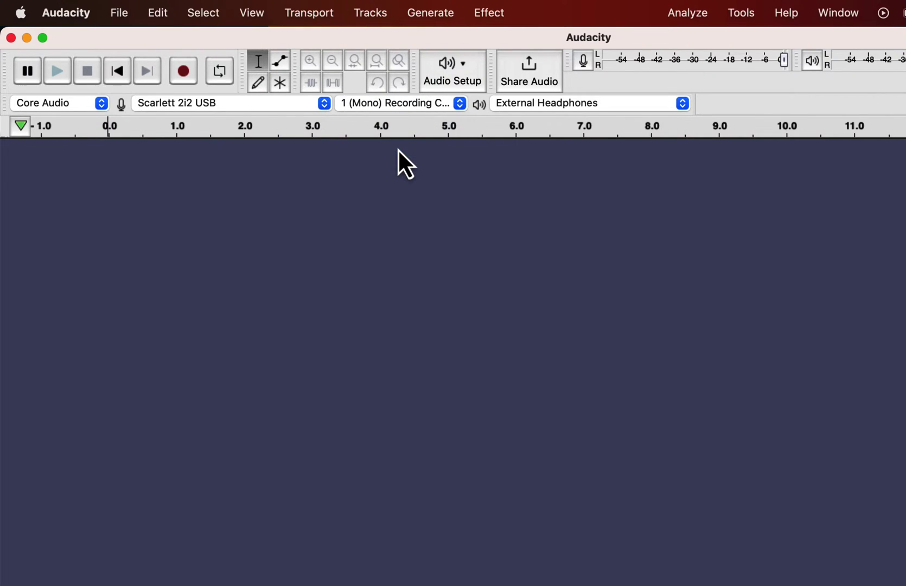
{"action": "left_click", "coordinate": [411, 105]}
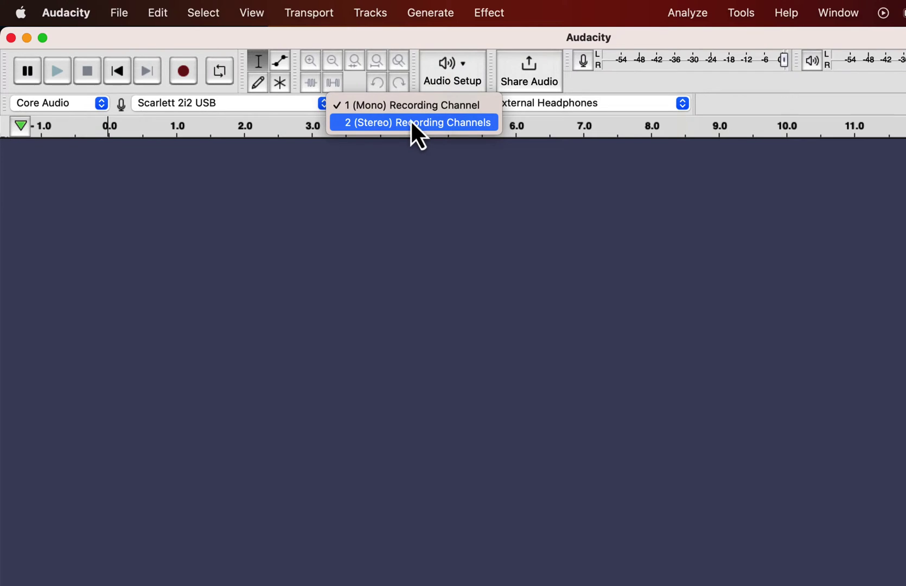
{"action": "left_click", "coordinate": [410, 112]}
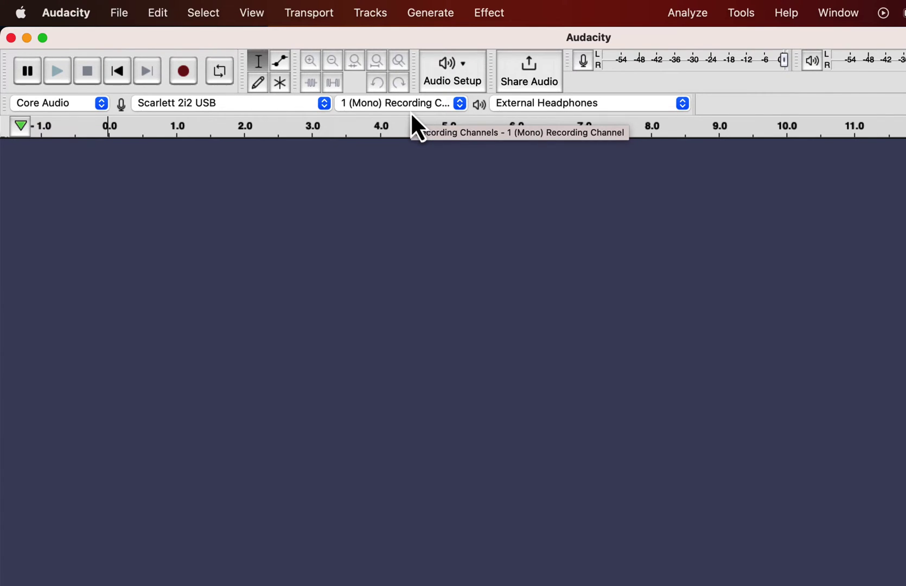
{"action": "left_click", "coordinate": [532, 106]}
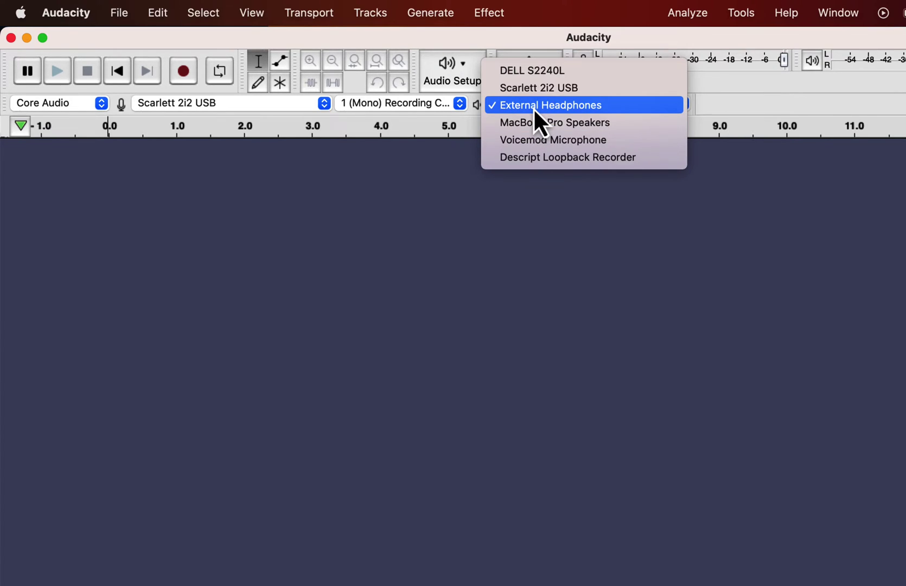
{"action": "left_click", "coordinate": [449, 164]}
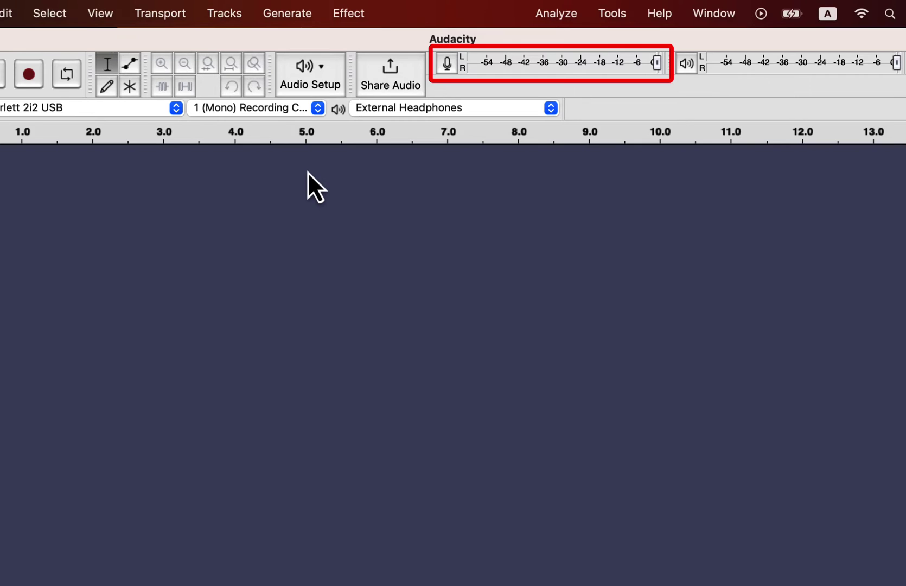
- Start monitoring the Scarlett input from the recording meter's microphone menu
{"action": "left_click", "coordinate": [447, 65]}
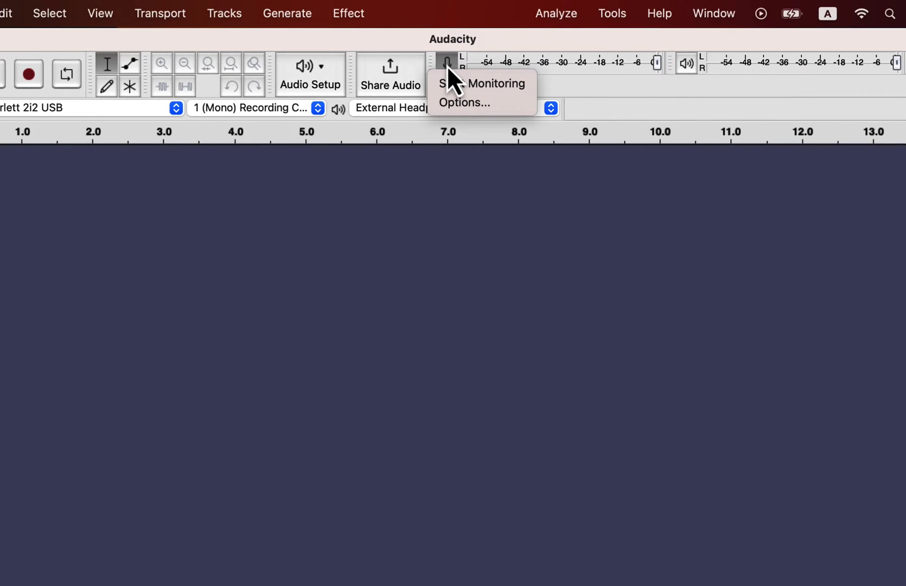
{"action": "left_click", "coordinate": [459, 86]}
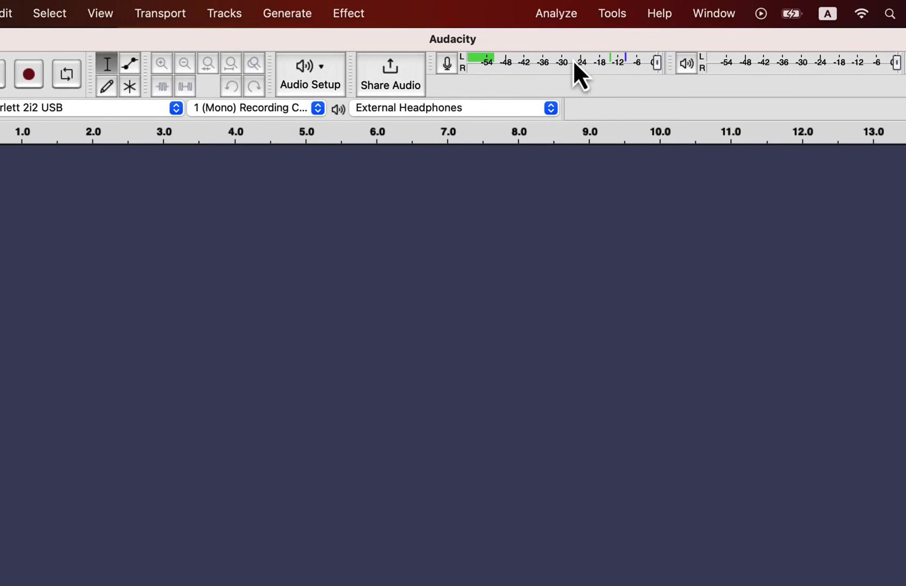
- Lower the playback level from 99 to 28 in the Playback Level dialog and confirm
{"action": "mouse_move", "coordinate": [656, 65]}
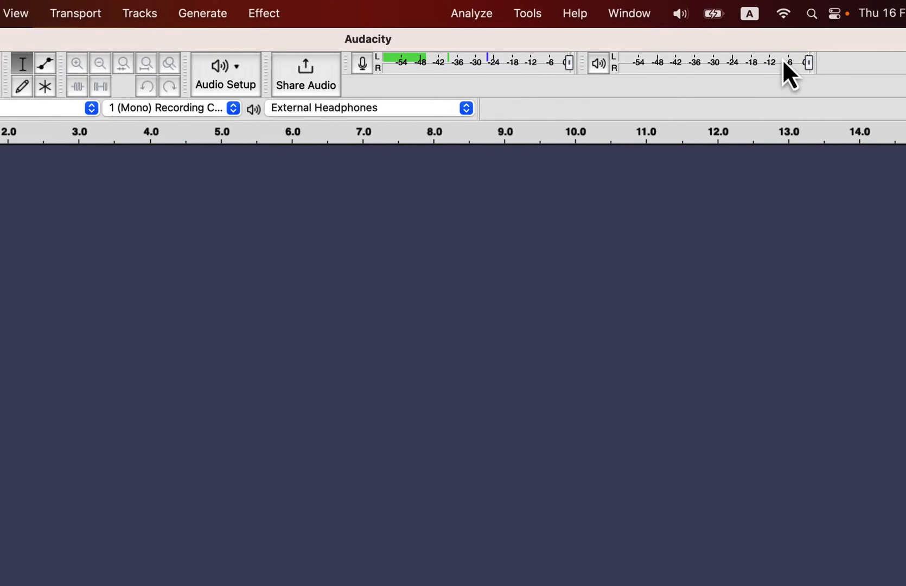
{"action": "double_click", "coordinate": [808, 62]}
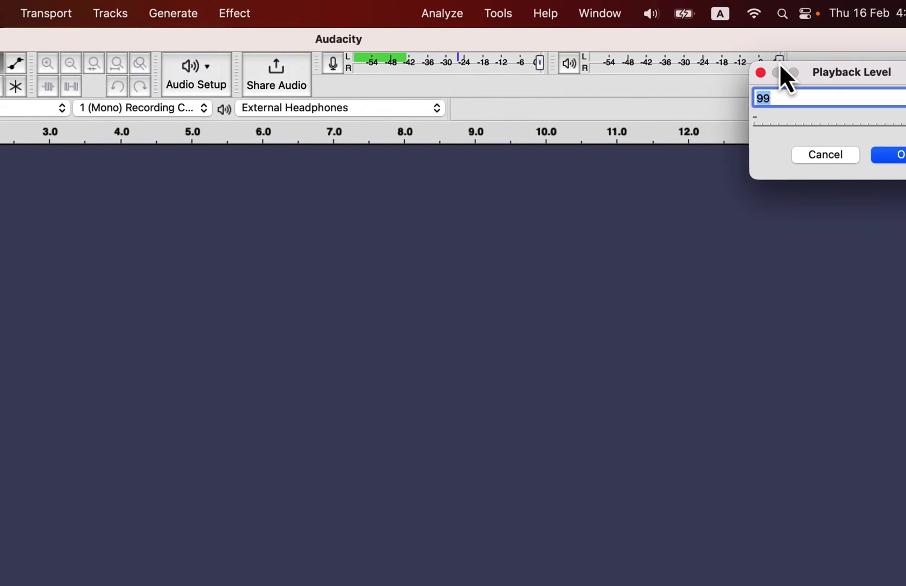
{"action": "left_click_drag", "start_coordinate": [858, 76], "coordinate": [693, 81]}
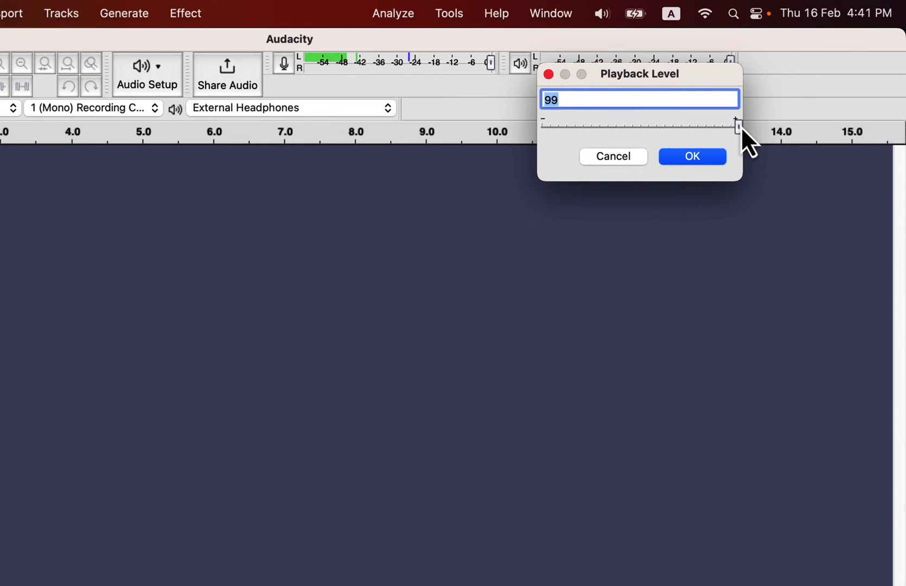
{"action": "left_click_drag", "start_coordinate": [740, 127], "coordinate": [659, 124]}
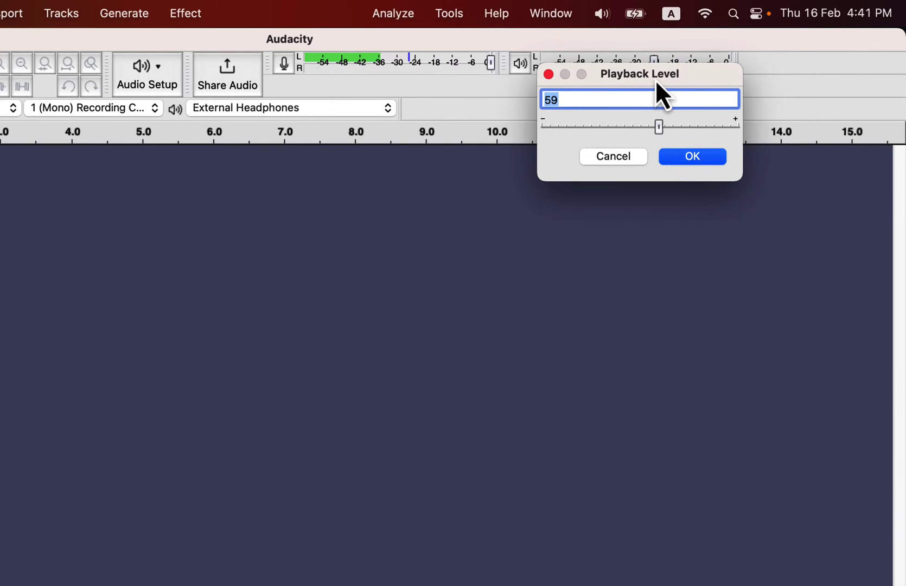
{"action": "left_click_drag", "start_coordinate": [655, 79], "coordinate": [655, 99]}
{"action": "left_click_drag", "start_coordinate": [659, 147], "coordinate": [598, 158]}
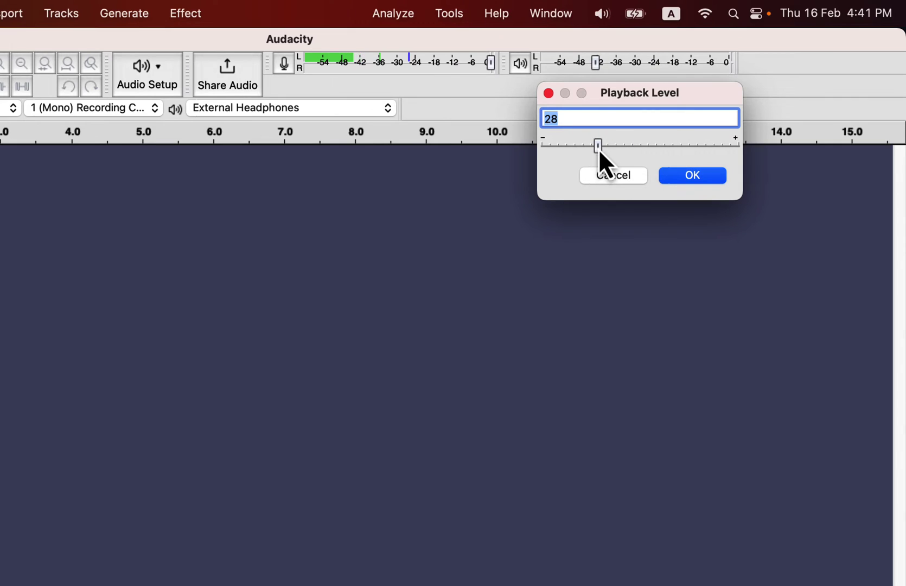
{"action": "left_click", "coordinate": [691, 179]}
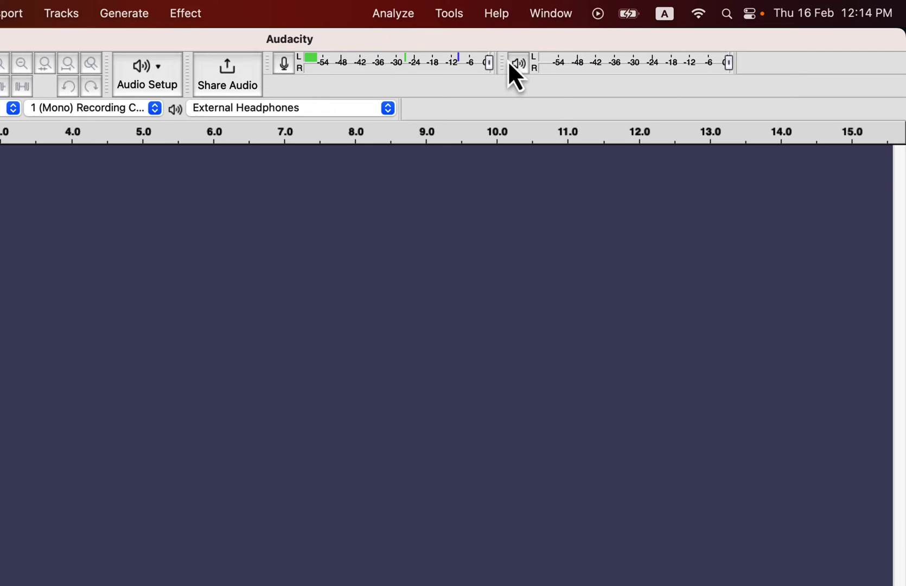
- Dock the playback meter below the recording meter, widen the recording meter, and stop monitoring
{"action": "left_click_drag", "start_coordinate": [509, 61], "coordinate": [420, 87]}
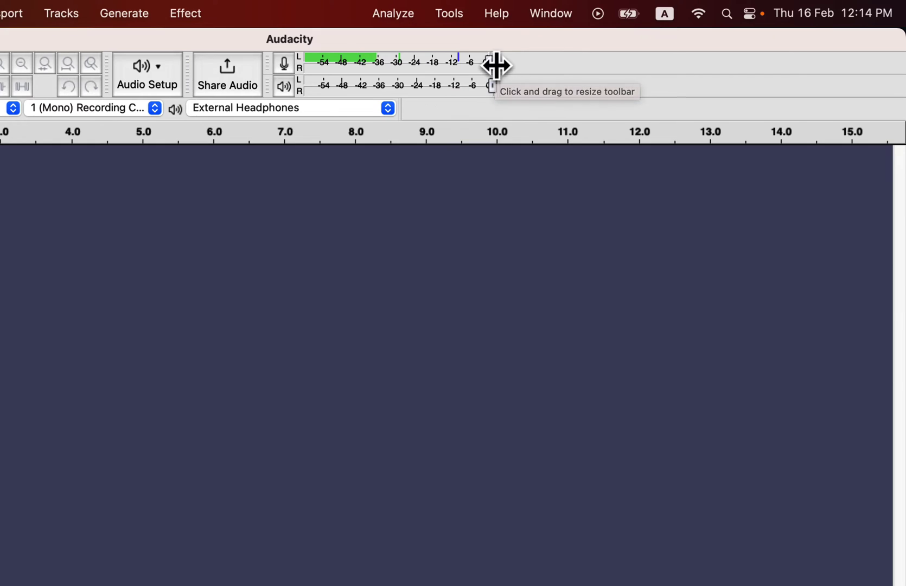
{"action": "left_click_drag", "start_coordinate": [496, 65], "coordinate": [896, 59]}
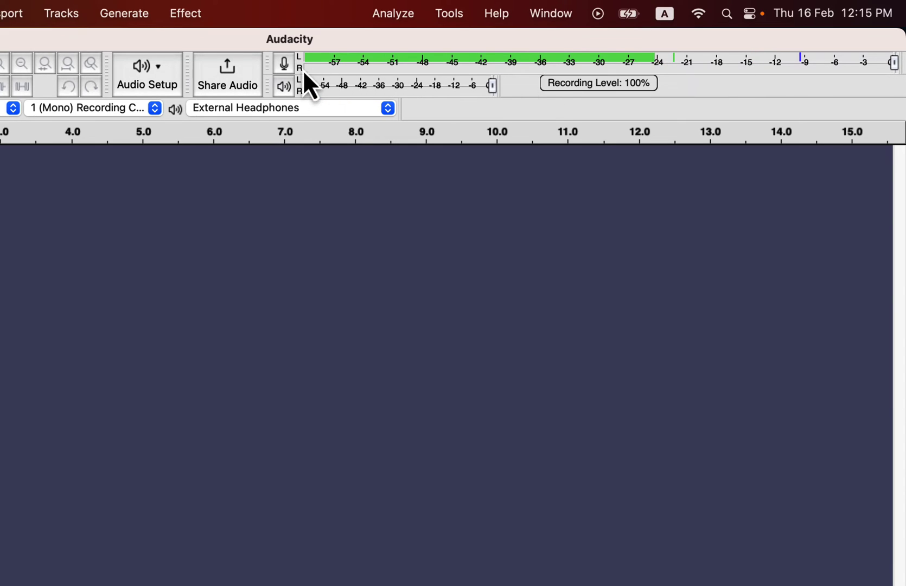
{"action": "left_click", "coordinate": [287, 66]}
{"action": "left_click", "coordinate": [294, 84]}
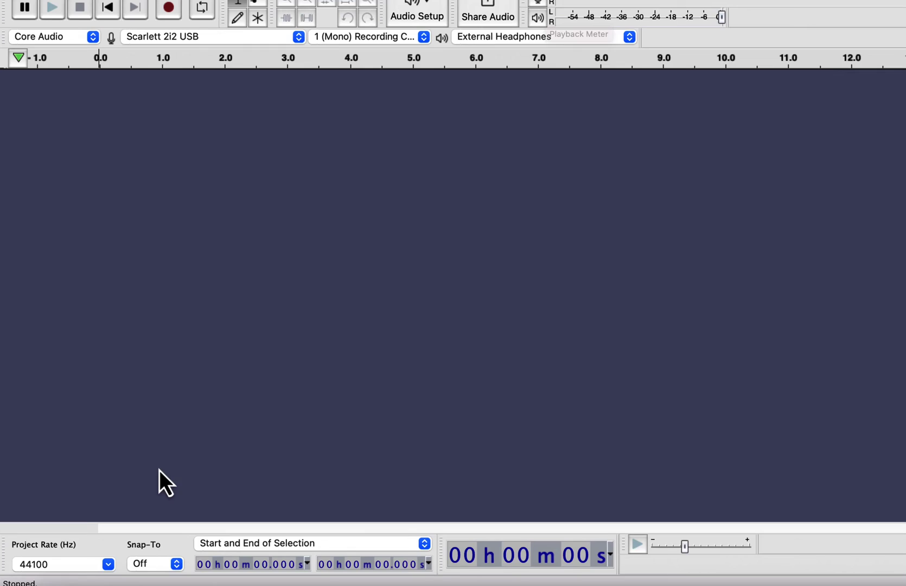
{"action": "left_click", "coordinate": [109, 564]}
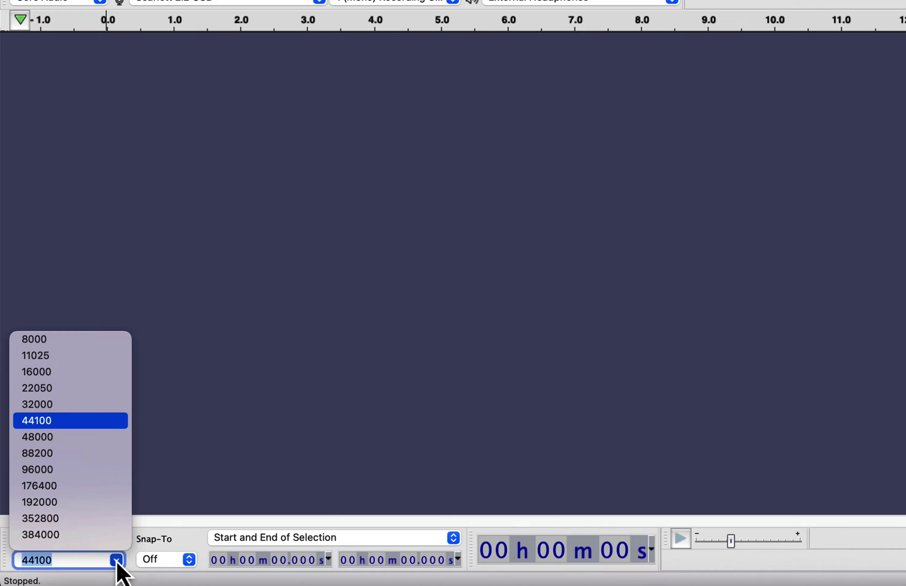
{"action": "left_click", "coordinate": [245, 250]}
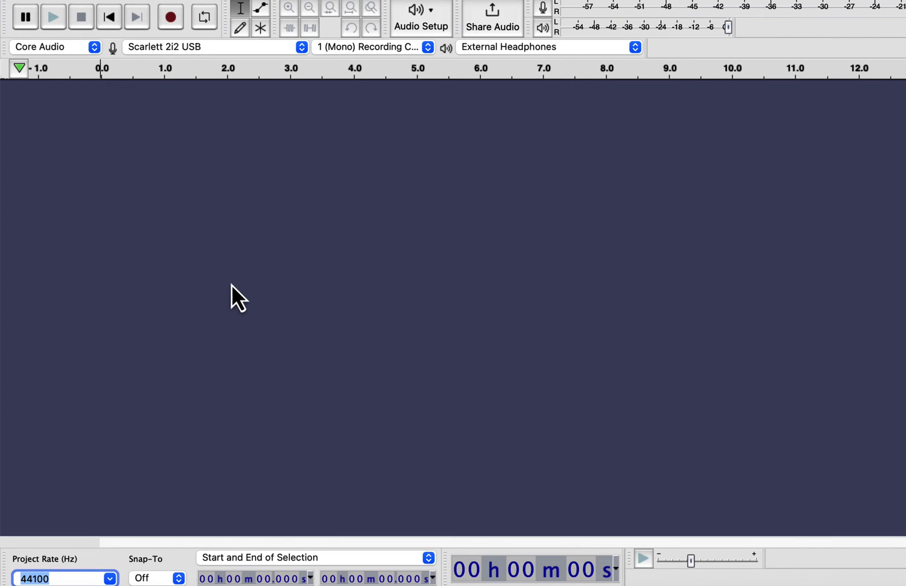
- Record about 51 seconds of speech onto a new mono Audio 1 #1 track, then stop
{"action": "left_click", "coordinate": [169, 24]}
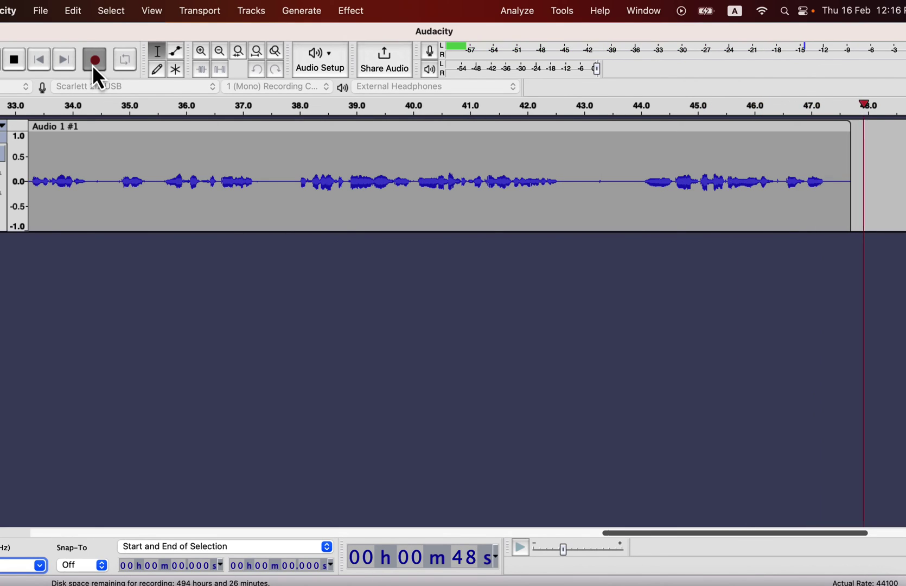
{"action": "left_click", "coordinate": [15, 64]}
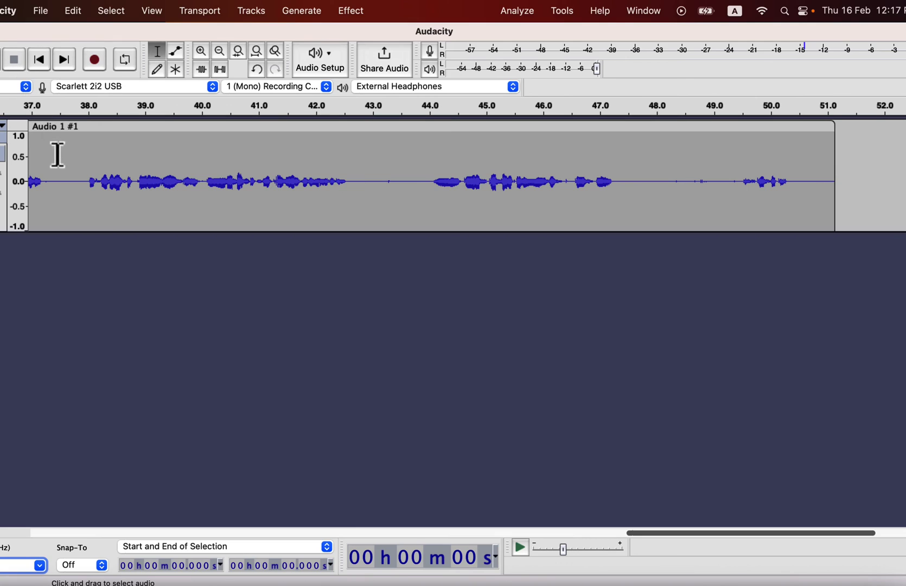
- Save the recording as the Audacity project 'Audacity record and edit', dismissing the export warning
{"action": "scroll", "coordinate": [62, 159], "scroll_direction": "left", "scroll_amount": 3}
{"action": "scroll", "coordinate": [62, 159], "scroll_direction": "left", "scroll_amount": 20}
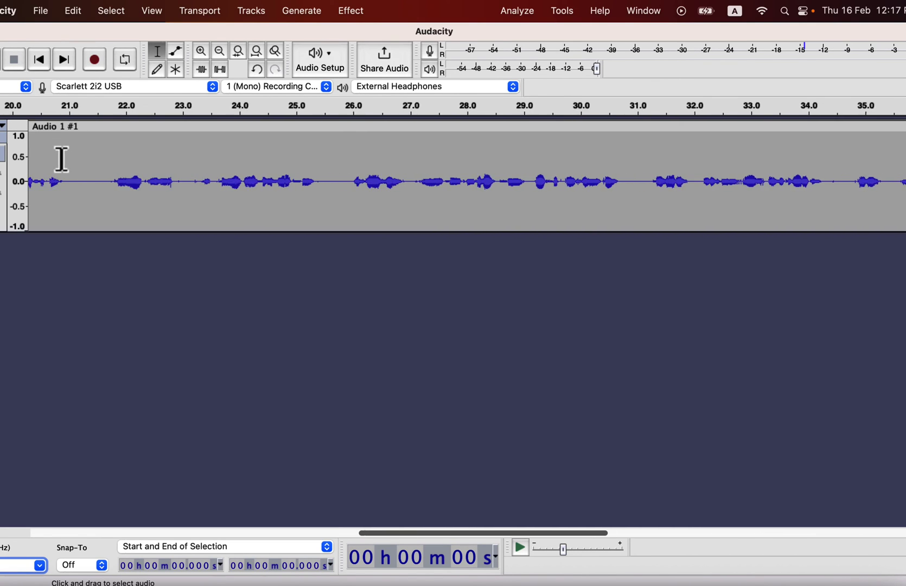
{"action": "scroll", "coordinate": [61, 159], "scroll_direction": "left", "scroll_amount": 6}
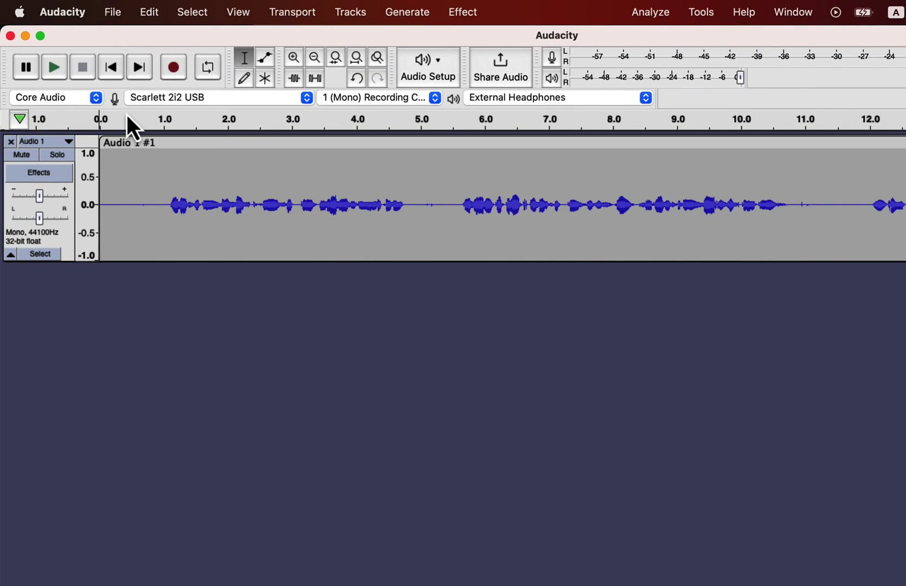
{"action": "left_click", "coordinate": [110, 8]}
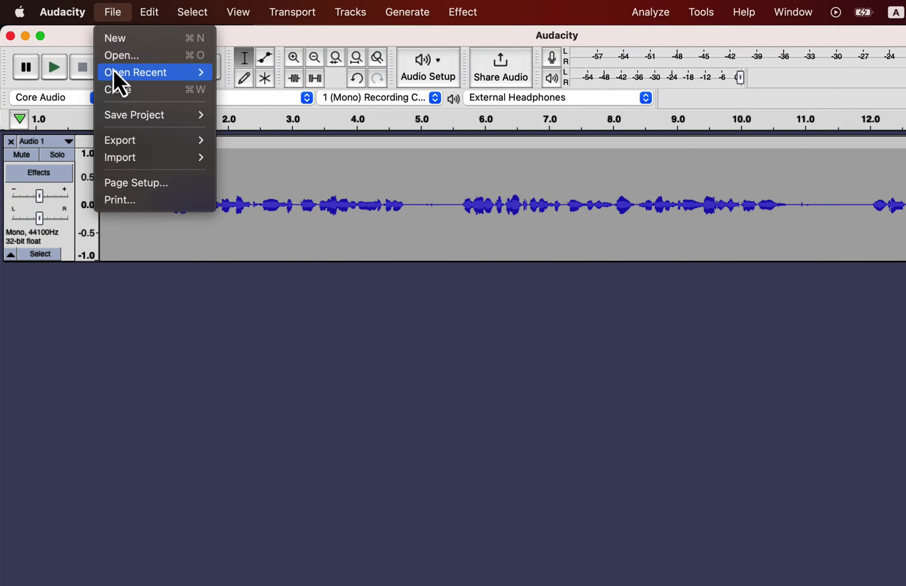
{"action": "mouse_move", "coordinate": [121, 117]}
{"action": "left_click", "coordinate": [233, 115]}
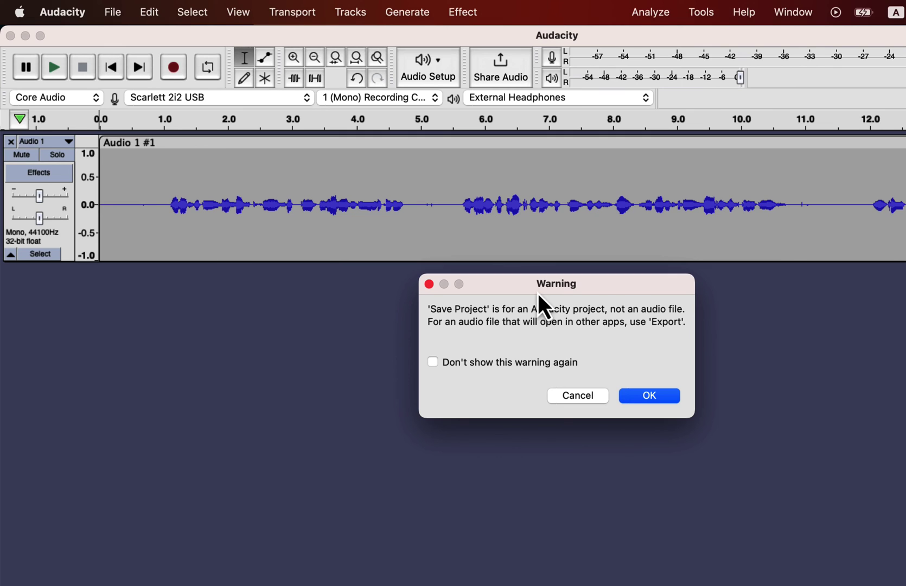
{"action": "left_click", "coordinate": [650, 397]}
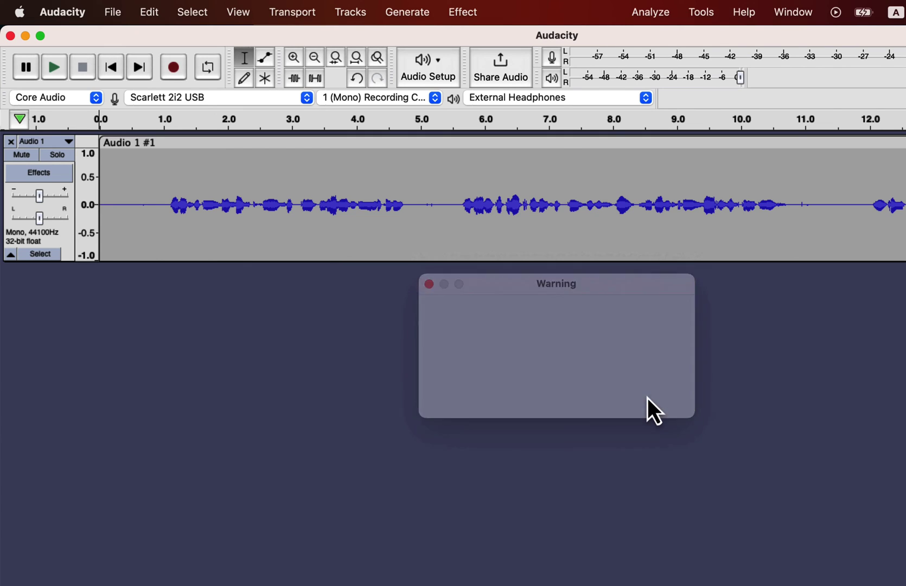
{"action": "type", "text": "Audacity record and edit"}
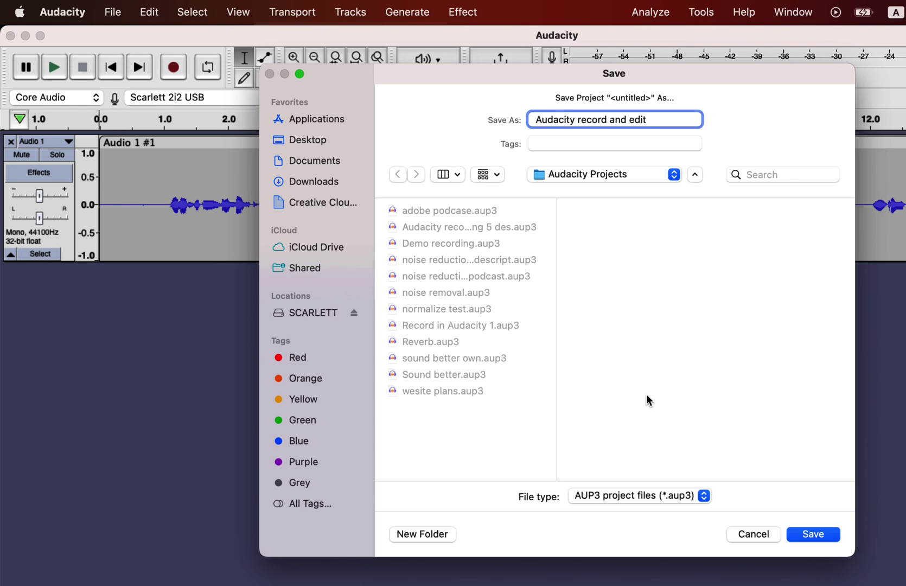
{"action": "key", "text": "Return"}
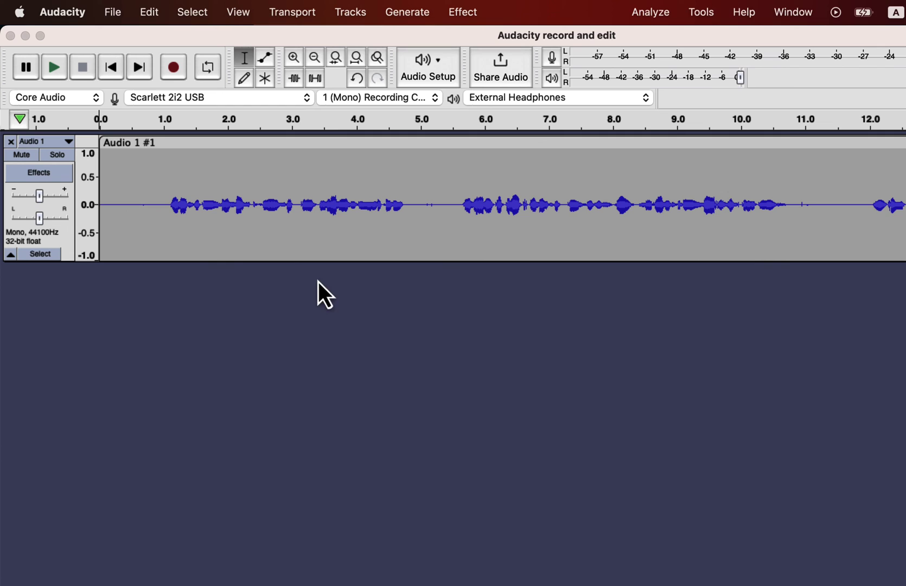
- Close Audacity and reopen 'Audacity record and edit.aup3' from the Audacity Projects folder
{"action": "left_click", "coordinate": [10, 36]}
{"action": "left_click", "coordinate": [473, 110]}
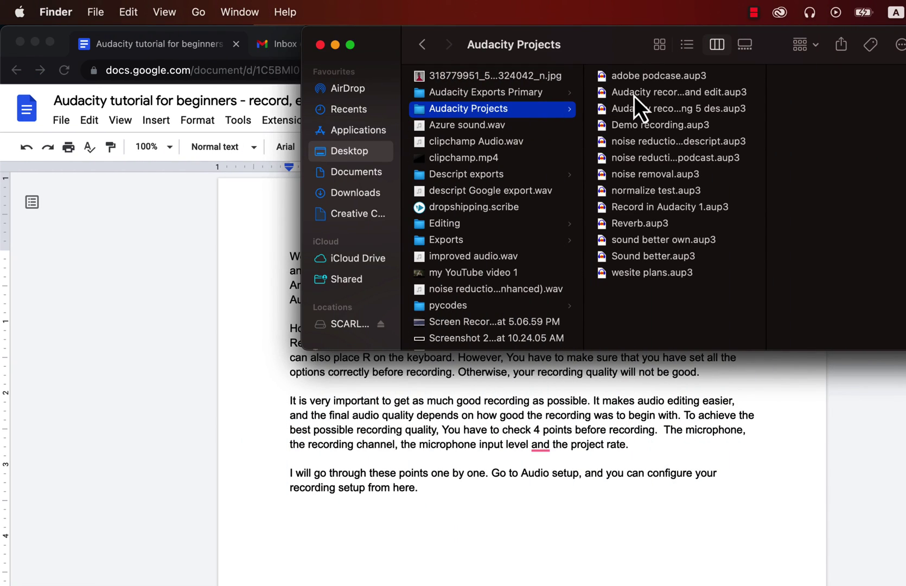
{"action": "left_click", "coordinate": [634, 96]}
{"action": "key", "text": "Return"}
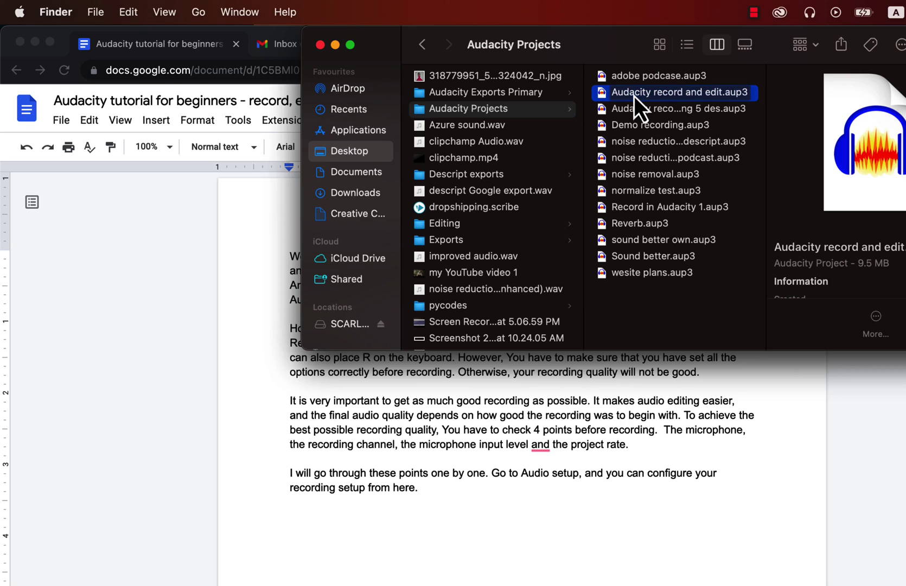
{"action": "double_click", "coordinate": [634, 96]}
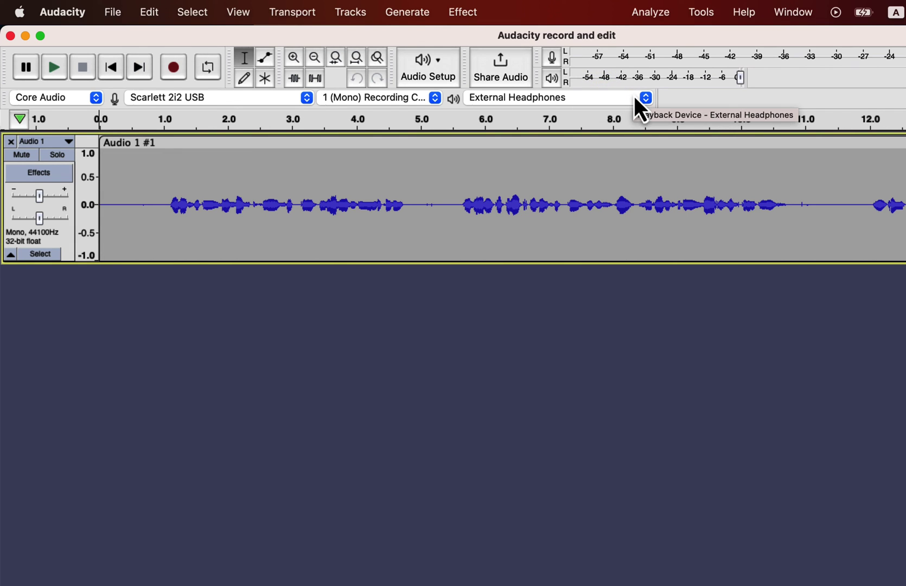
- Select the Audio 1 #1 waveform from 1.0 to about 3.8 seconds
{"action": "left_click", "coordinate": [163, 202]}
{"action": "left_click_drag", "start_coordinate": [162, 201], "coordinate": [344, 212]}
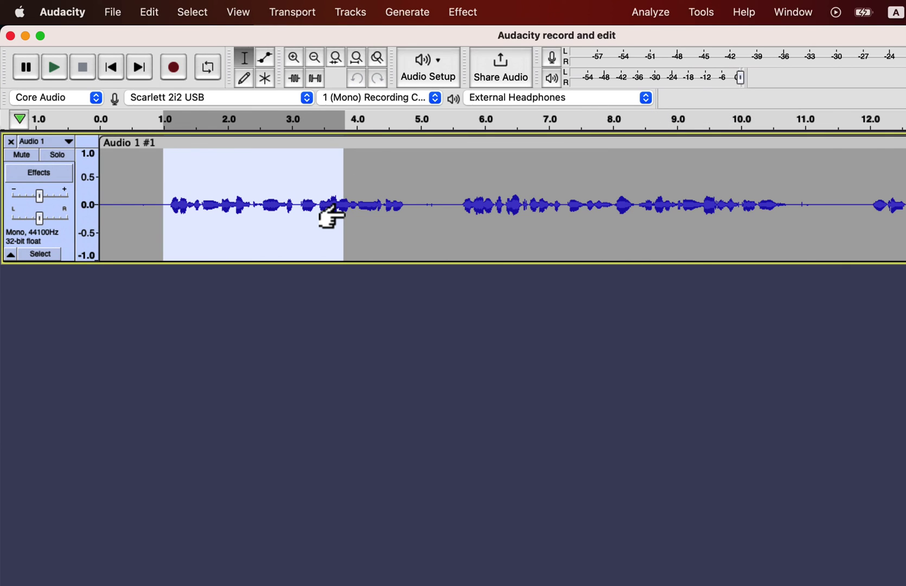